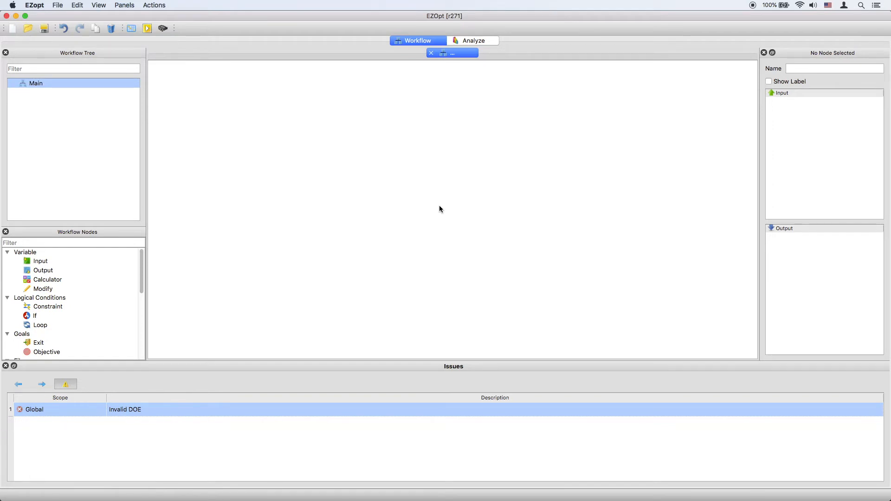
Step: Add an Input node, a Calculator node and a Constraint node to the empty workflow, arranged one below the other
drag(42, 261, 425, 114)
drag(61, 279, 420, 173)
drag(54, 307, 431, 245)
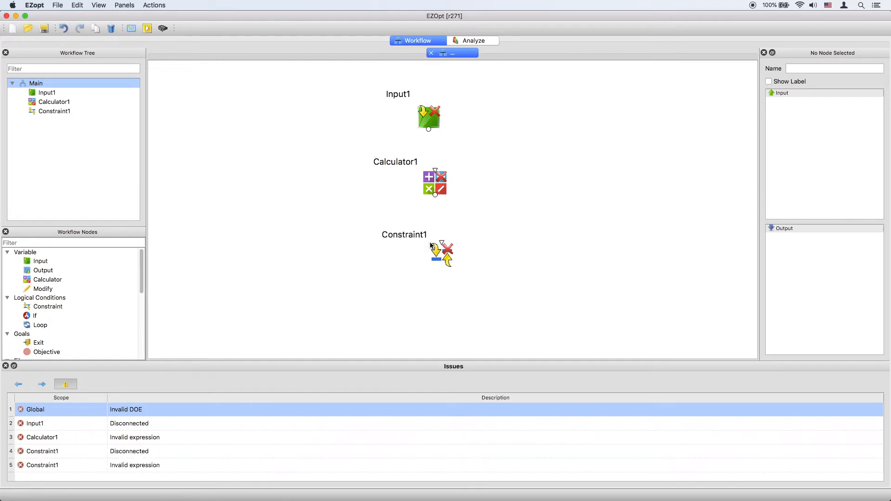
Step: Connect Input1 to Calculator1 and Calculator1 to Constraint1
drag(428, 130, 436, 172)
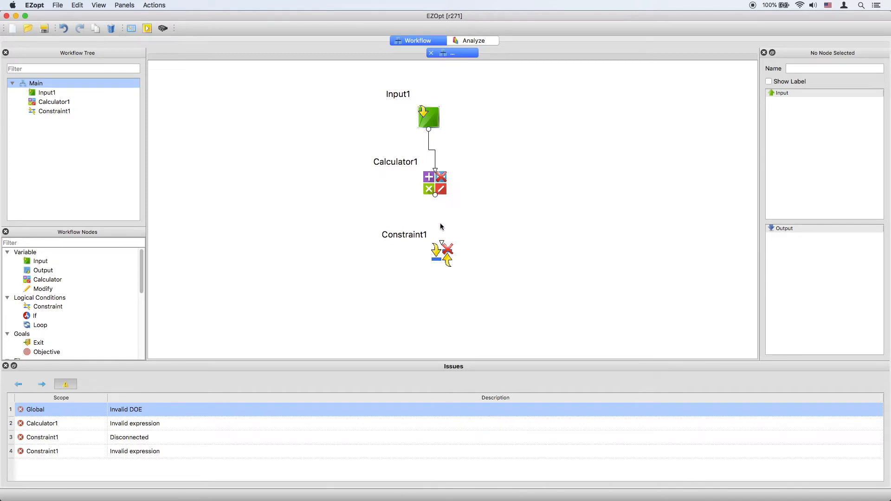
click(441, 242)
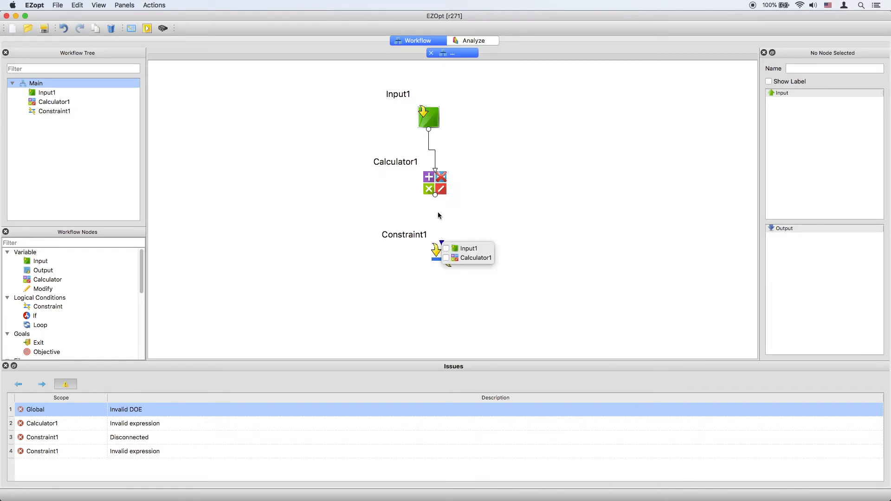
click(437, 203)
click(436, 196)
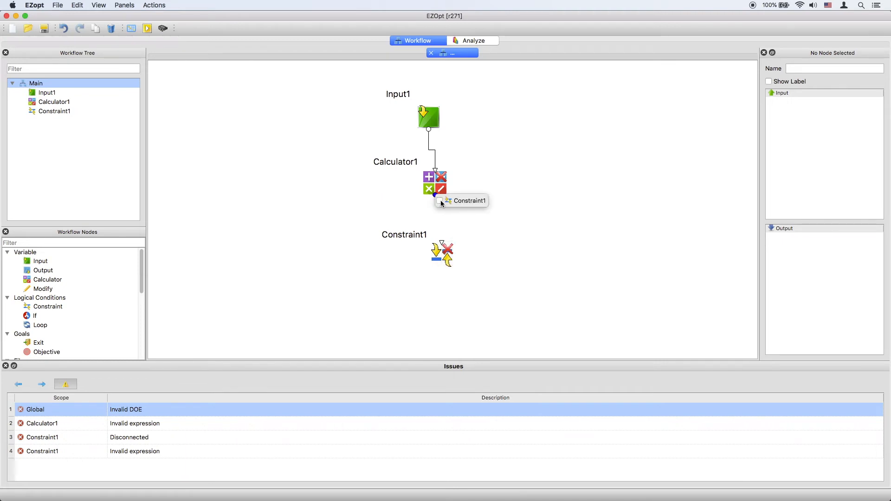
click(439, 201)
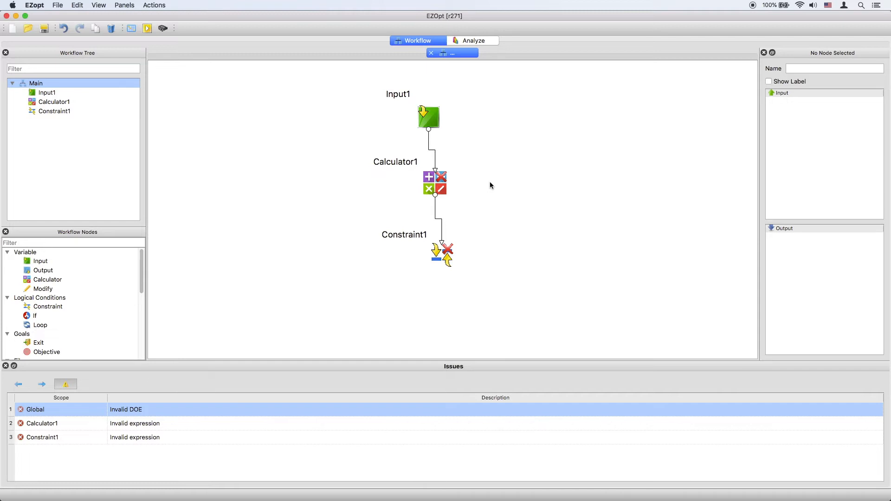
Step: View the settings of Input1 from both its canvas node and its workflow tree entry, closing them each time
double_click(432, 119)
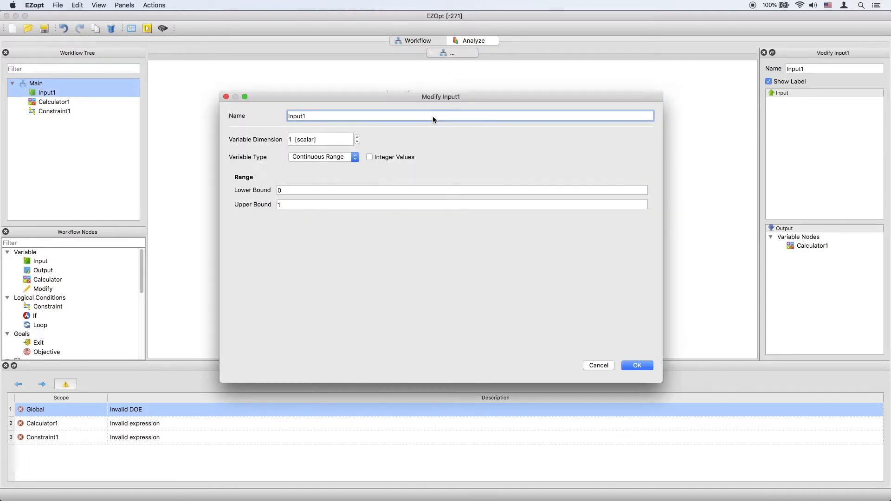
key(Return)
double_click(46, 92)
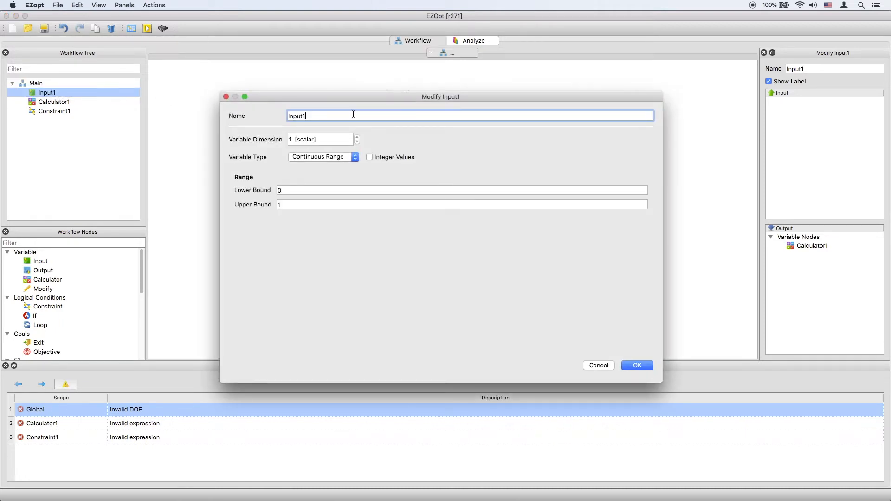
key(Return)
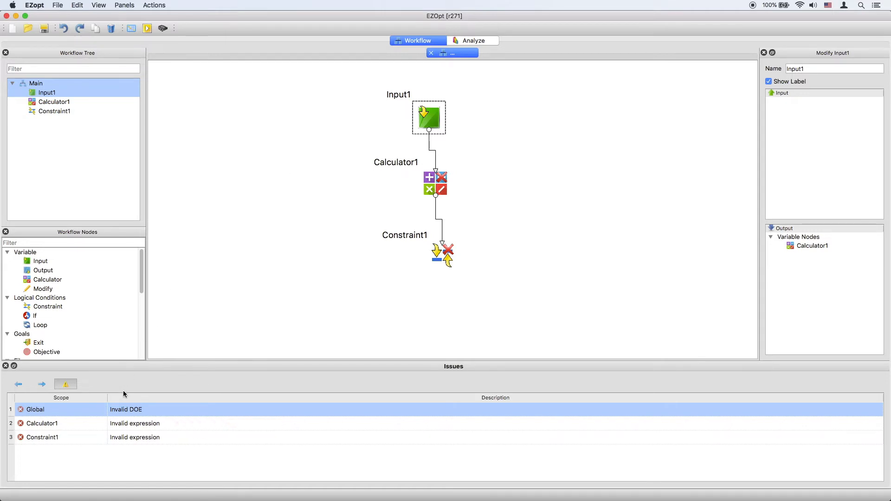
Step: Locate the sources of the Calculator1, Constraint1 and Global entries in the list of issues
click(130, 426)
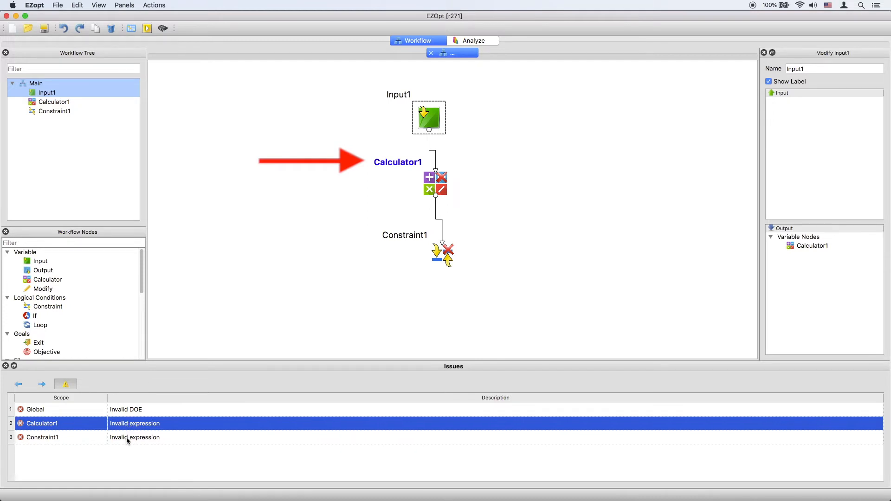
click(127, 439)
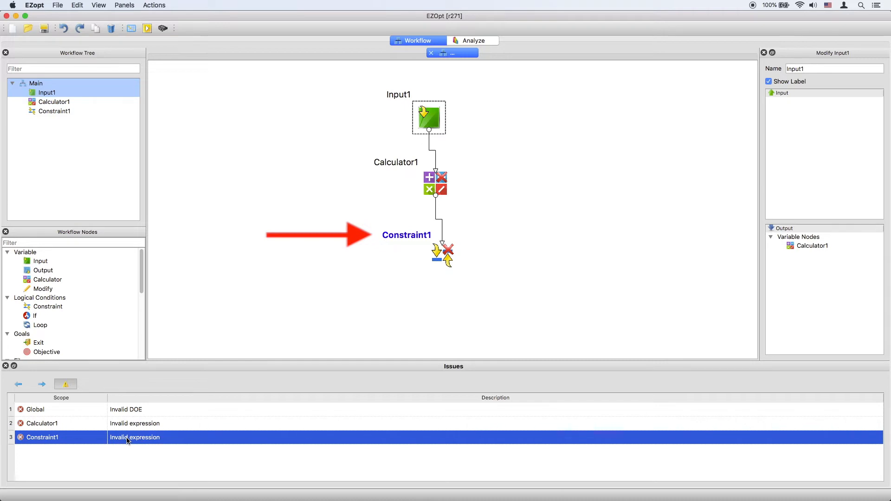
click(132, 412)
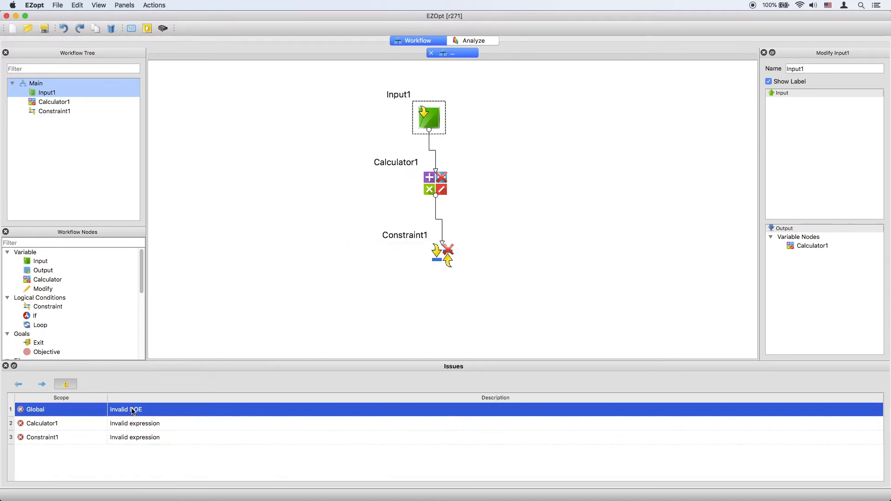
click(354, 110)
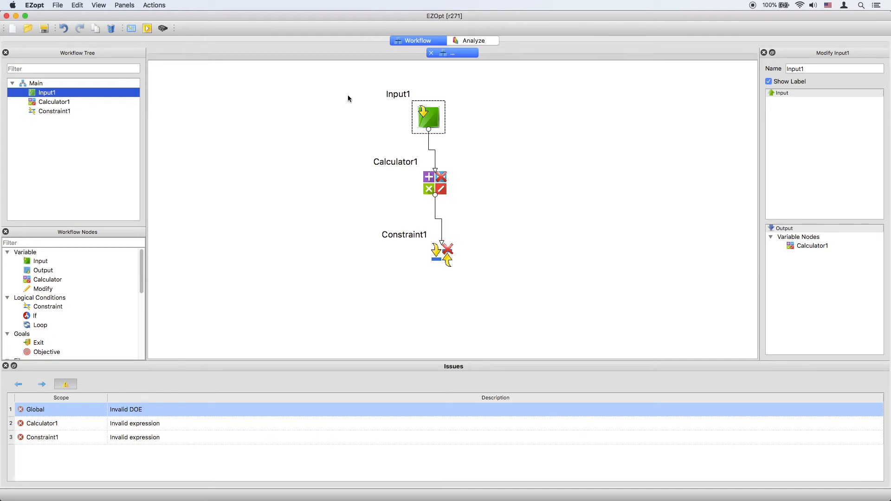
Step: Group the Input1 node and name the group Inputs
click(429, 118)
right_click(429, 120)
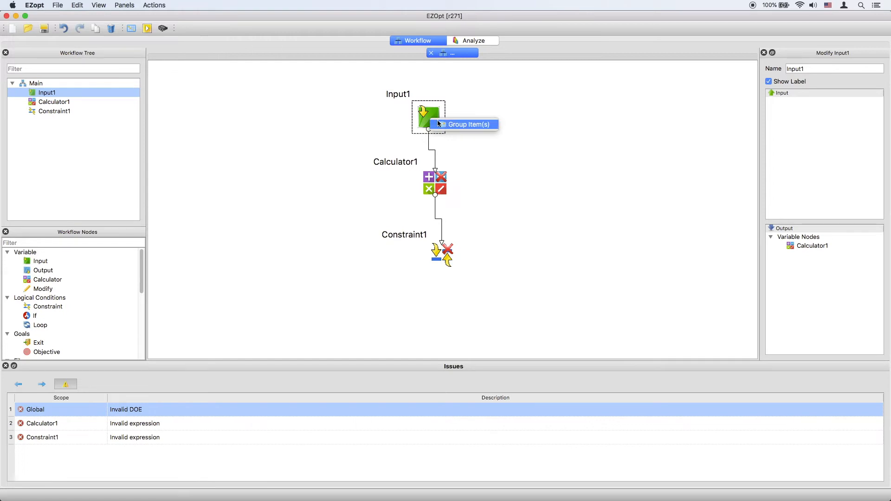
click(449, 125)
double_click(402, 96)
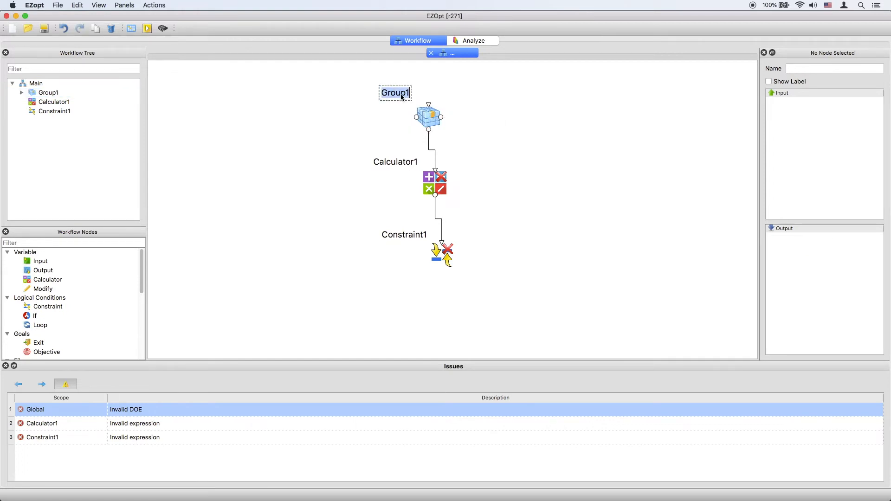
key(BackSpace)
text(Inputs)
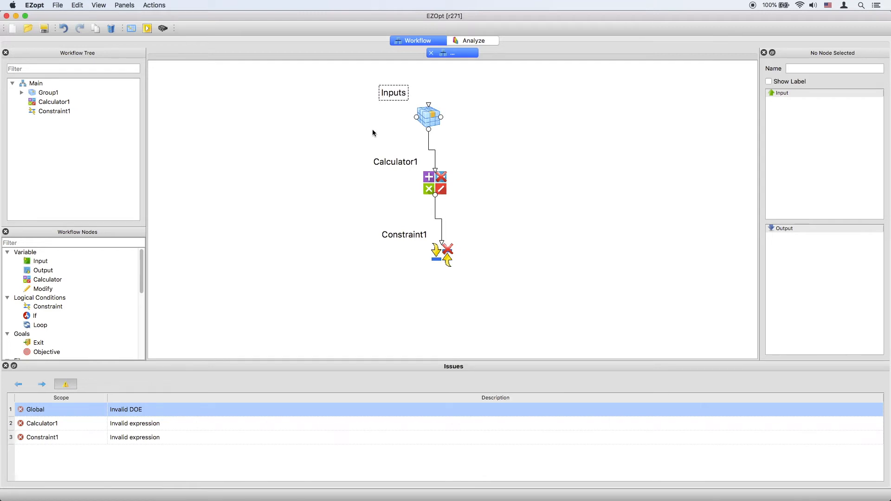
key(Return)
Step: Group the Calculator1 and Constraint1 nodes together and name the group Others
drag(353, 178, 455, 262)
right_click(459, 194)
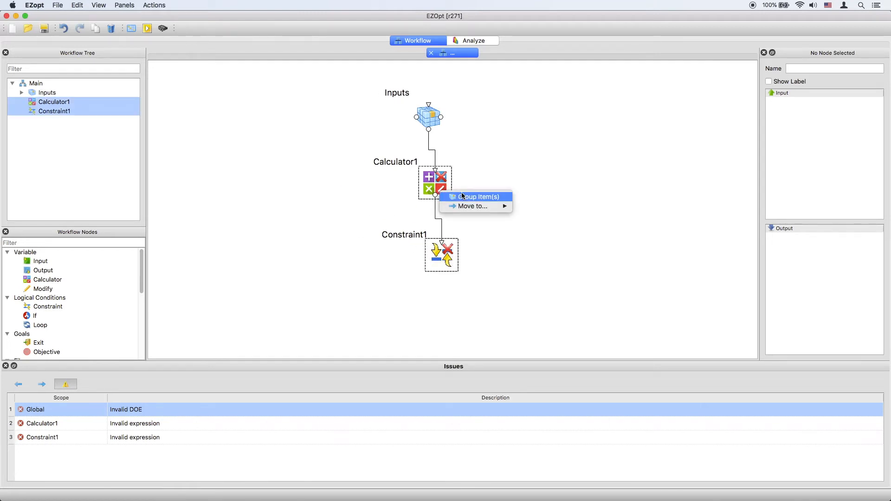
click(474, 197)
double_click(407, 198)
text(Others)
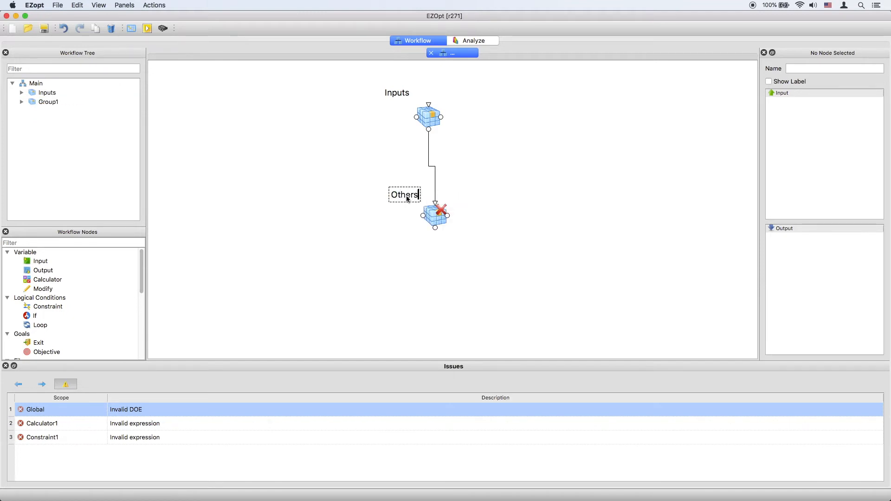
key(Return)
Step: Add a second Calculator node inside the Others group and connect Calculator1 to it
double_click(55, 102)
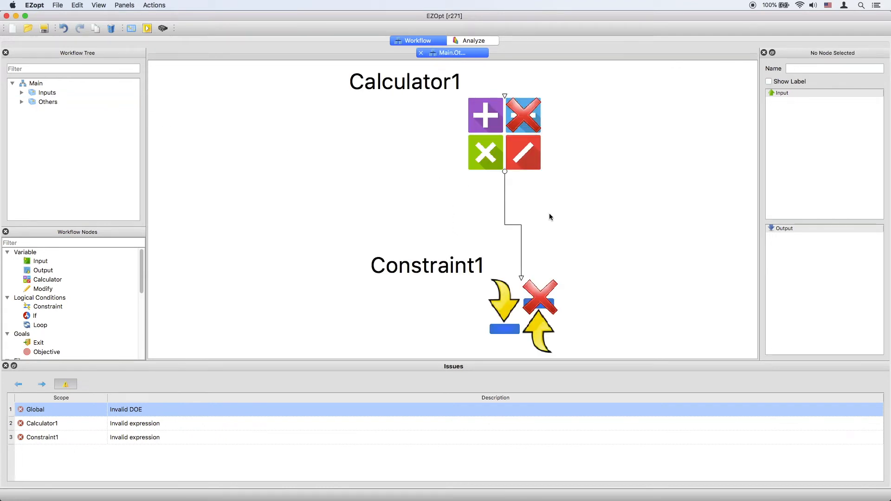
scroll(550, 215, down, 3)
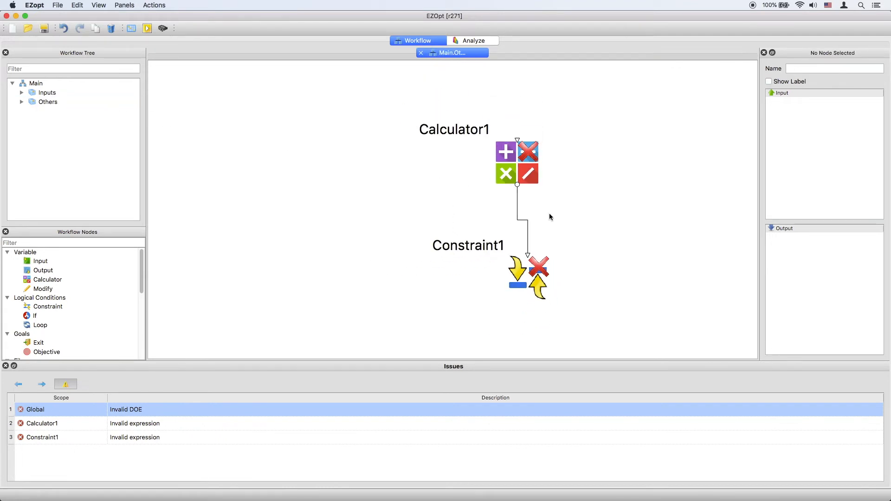
drag(47, 279, 622, 228)
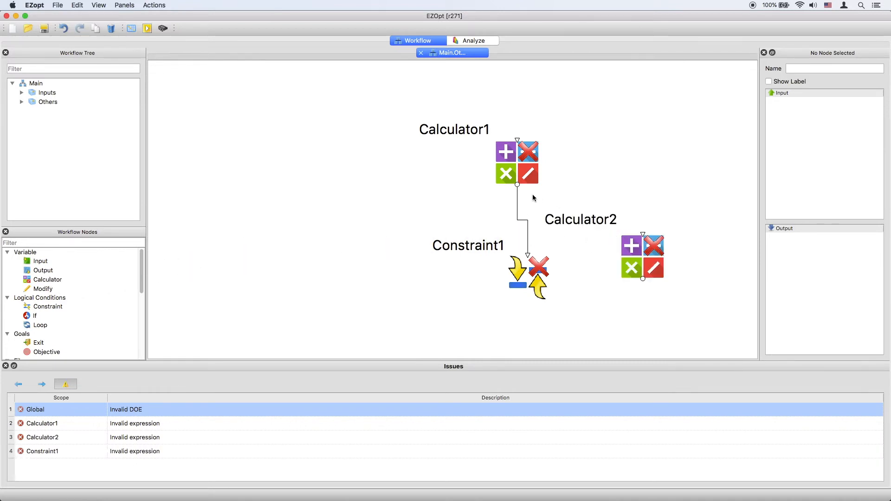
drag(517, 185, 643, 236)
Step: Return to the Main workflow level and ungroup the Inputs group
click(36, 84)
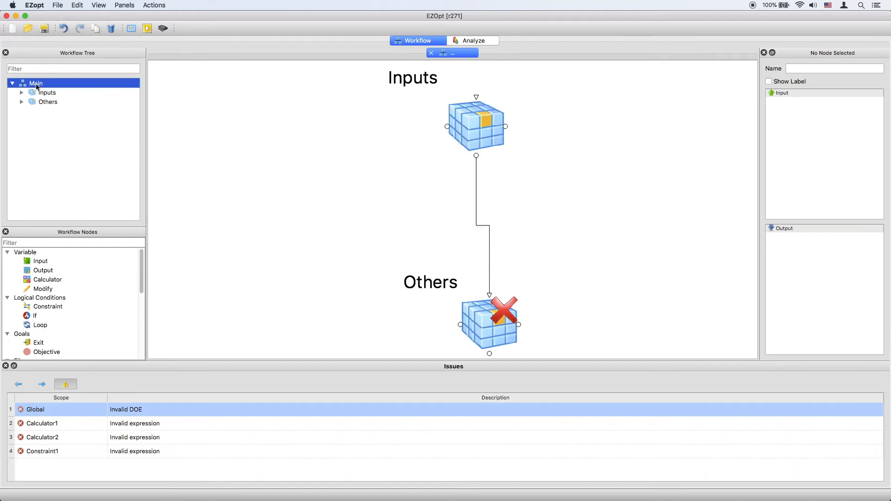
click(322, 209)
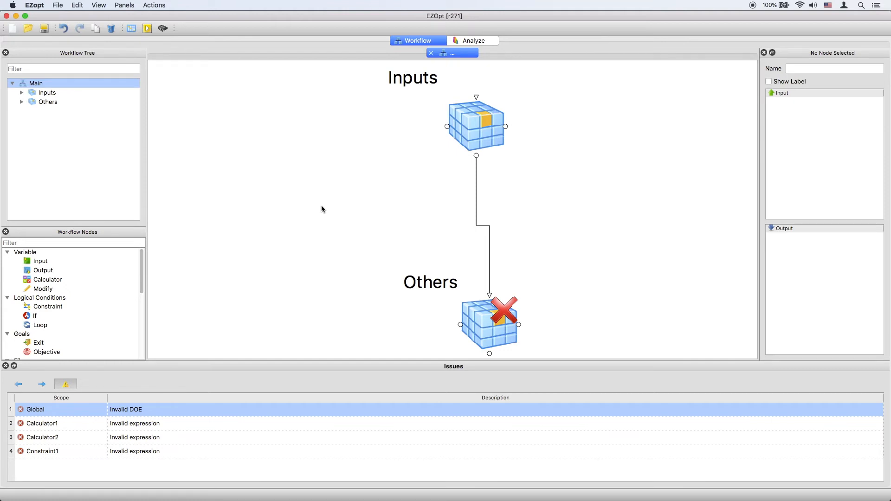
click(470, 126)
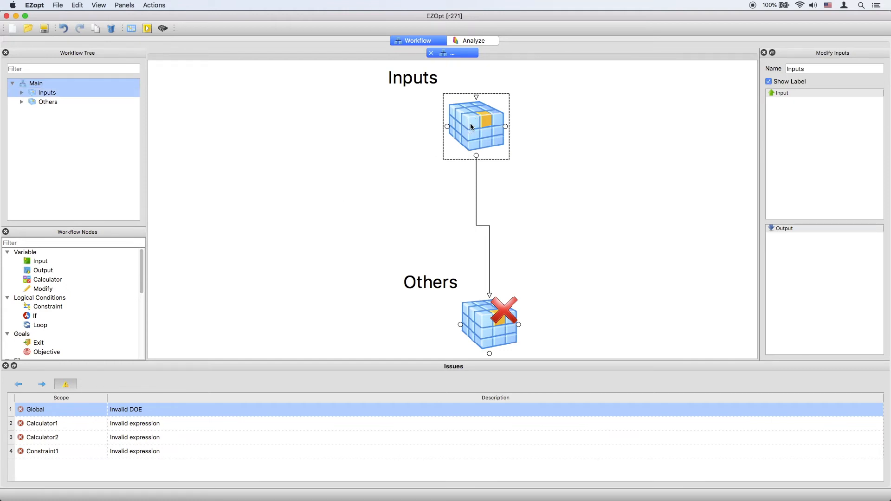
right_click(470, 126)
click(497, 138)
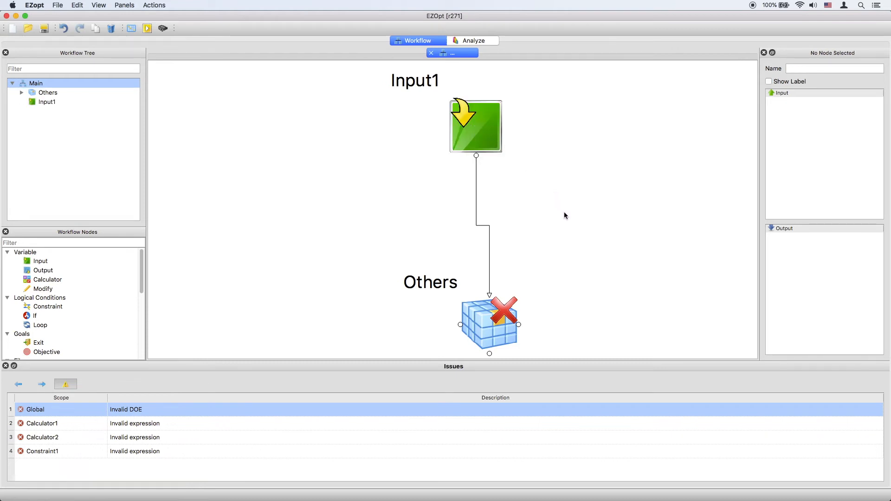
Step: Remove the Others group container, releasing its nodes into the Main workflow
click(487, 317)
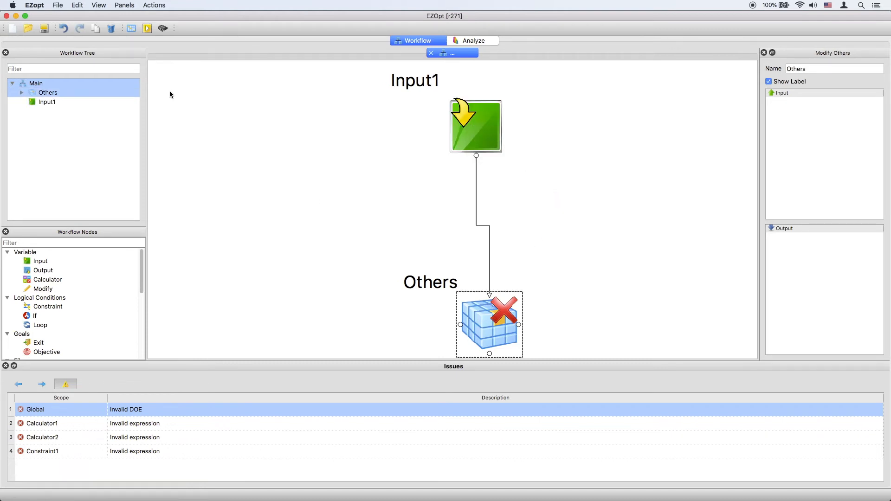
click(110, 29)
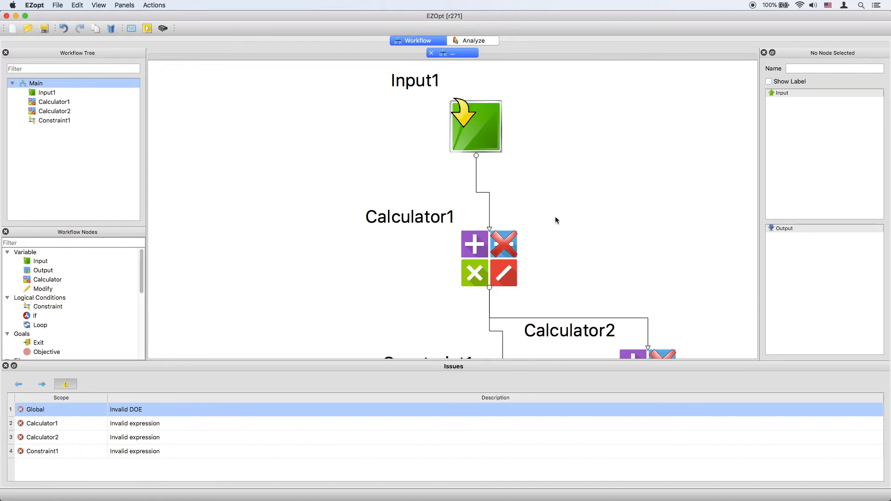
scroll(522, 176, down, 3)
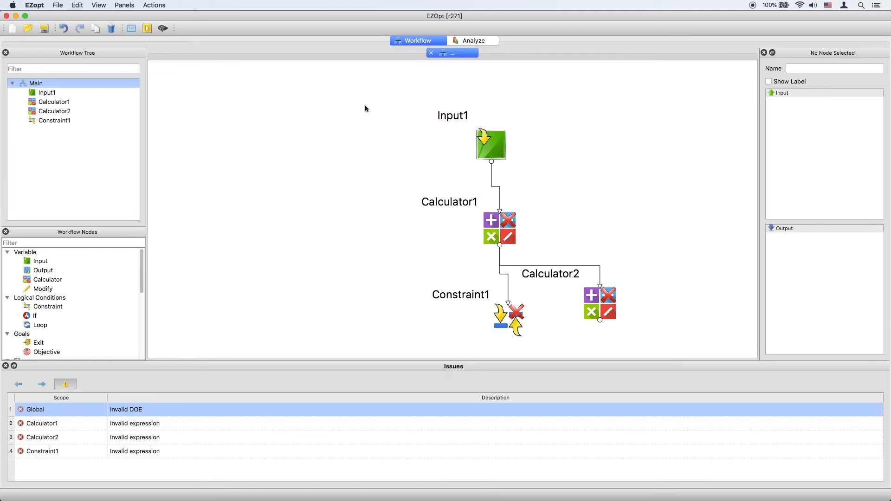
Step: Start a new workflow, discarding the current one, and add an Input node with its settings open for editing
click(12, 29)
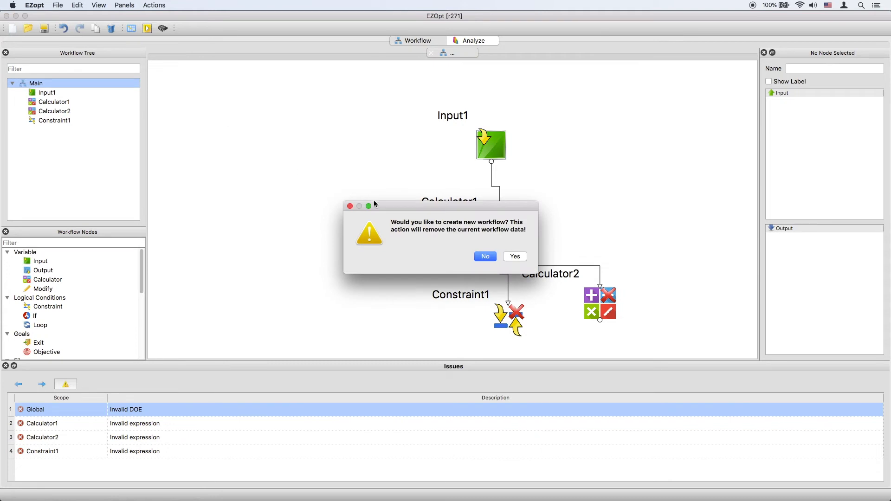
click(513, 255)
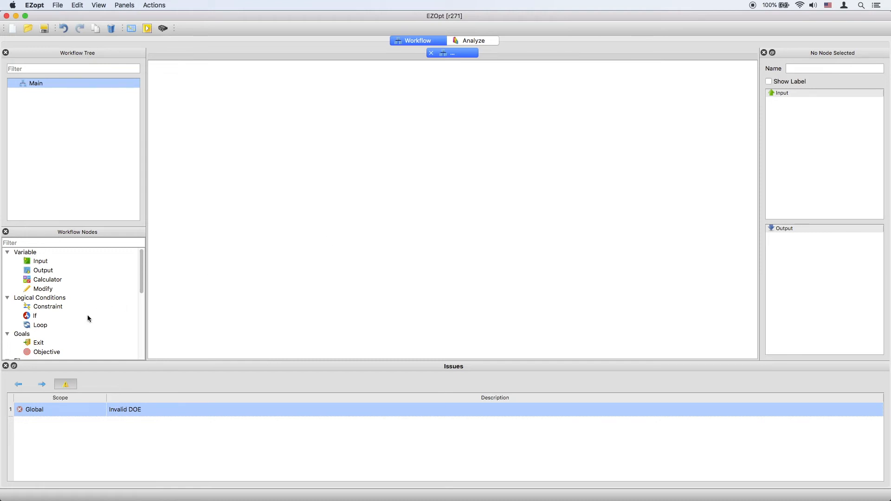
drag(37, 260, 421, 150)
double_click(432, 152)
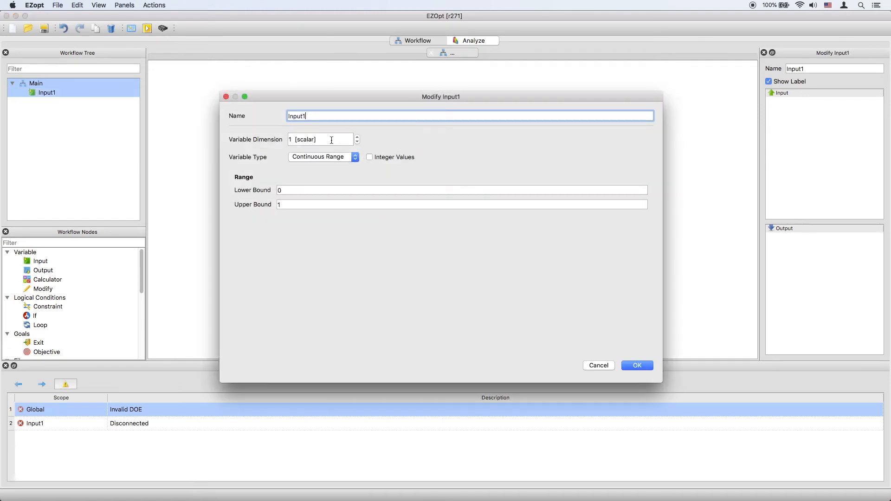
Step: Try larger variable dimensions for Input1, ending back at 1 [scalar]
click(331, 140)
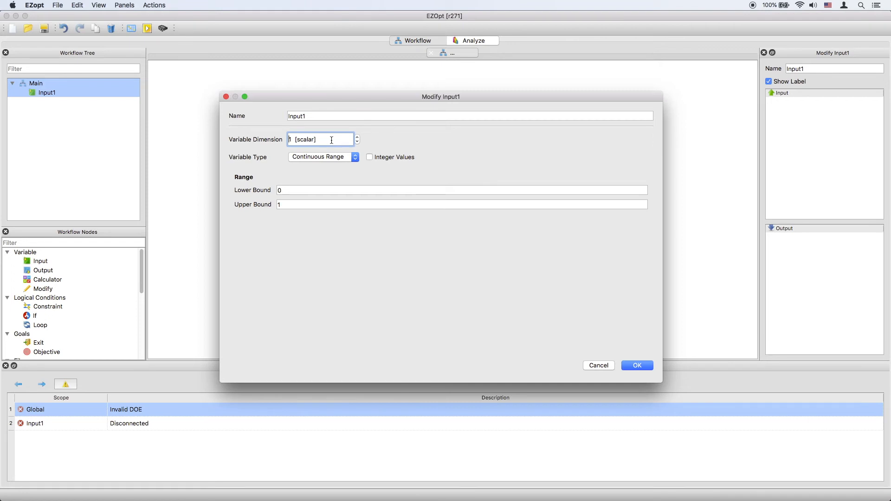
key(Up)
key(Up)
key(Up)
key(Down)
key(Down)
key(Down)
Step: Try the Integer Values option and the Discrete Values type for Input1, reverting to a non-integer Continuous Range
click(370, 157)
click(369, 157)
click(355, 158)
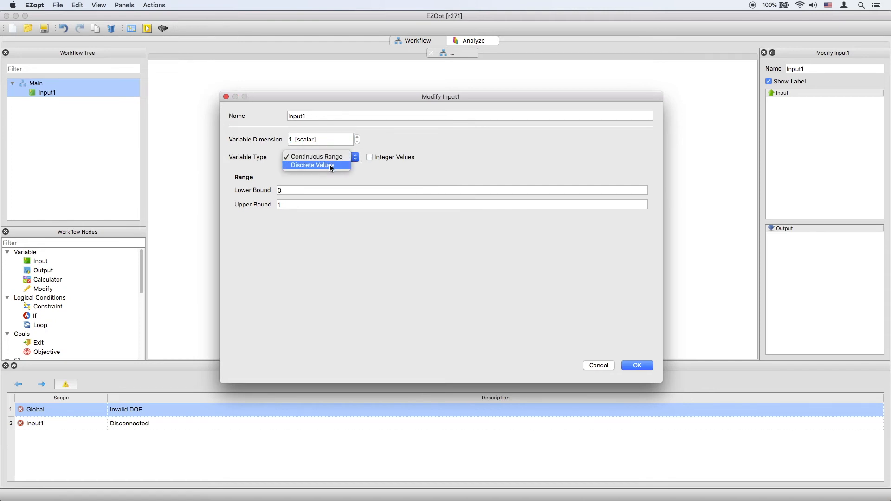
click(331, 166)
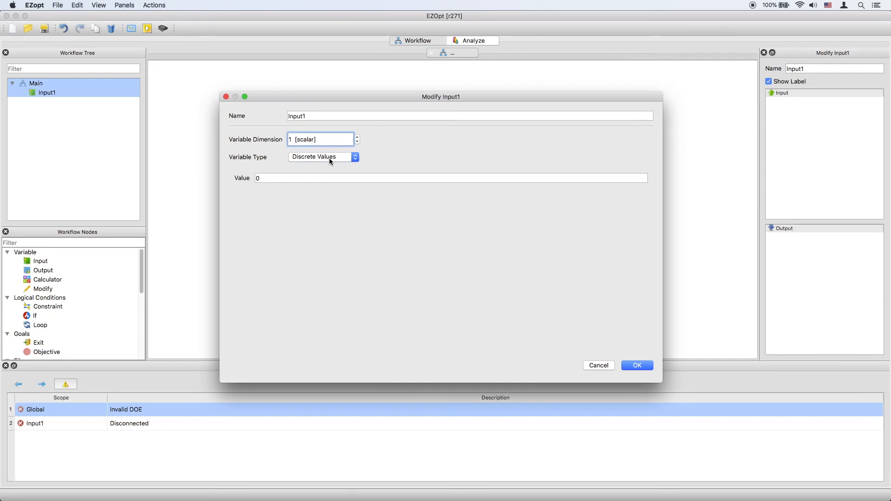
click(329, 156)
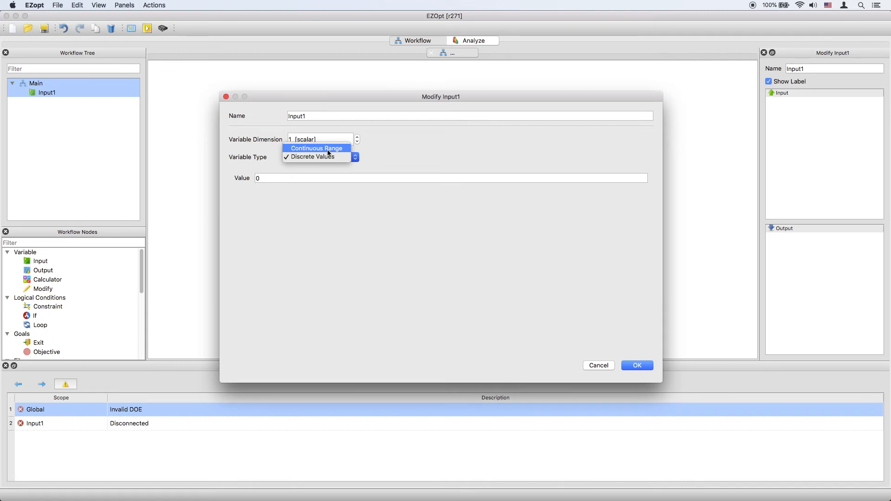
click(339, 148)
Step: Try a variable dimension of 2 [vector] for Input1, return it to 1 [scalar], and close the node's settings
scroll(335, 140, up, 1)
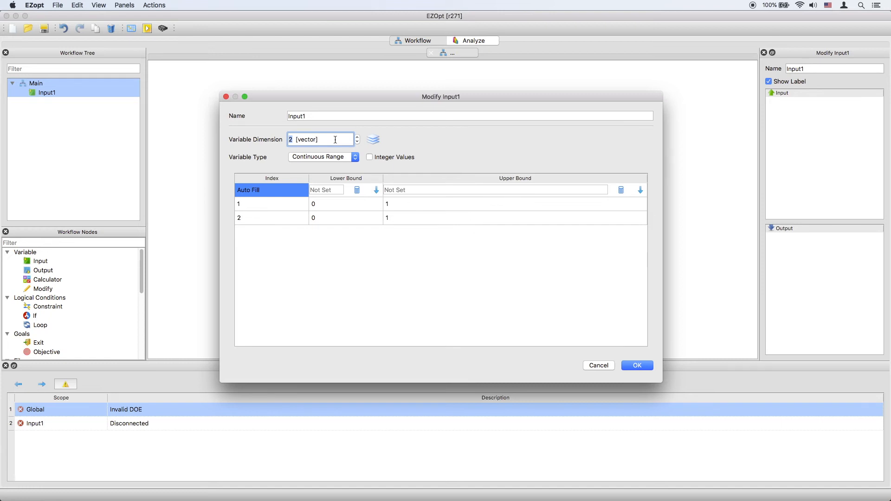
scroll(335, 139, down, 1)
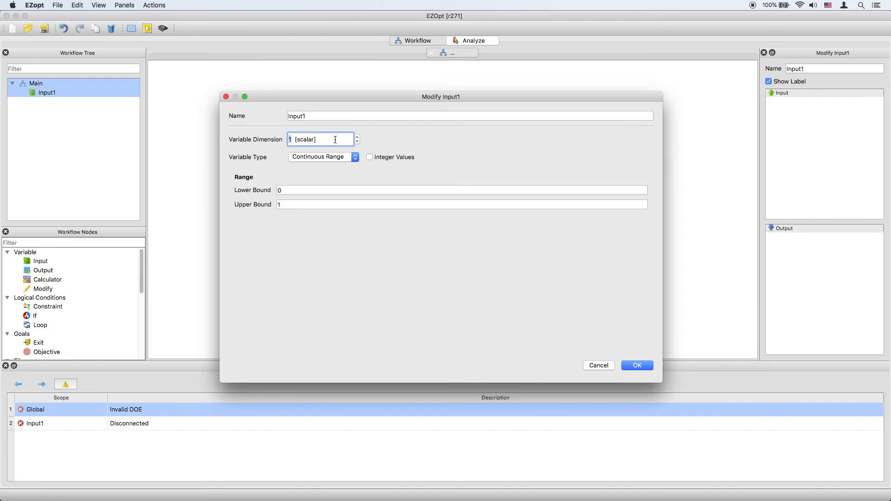
click(226, 97)
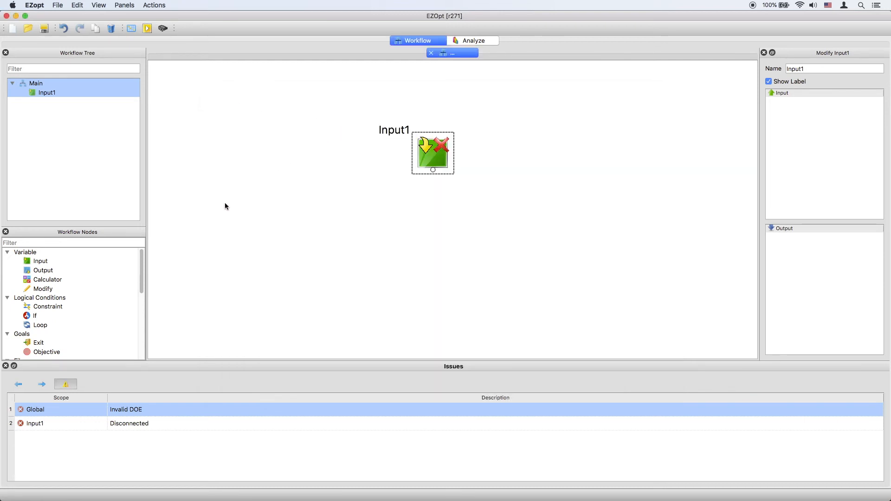
Step: Add a Calculator node to the left of Input1 and set its expression to 1*9+6/2
drag(59, 278, 327, 151)
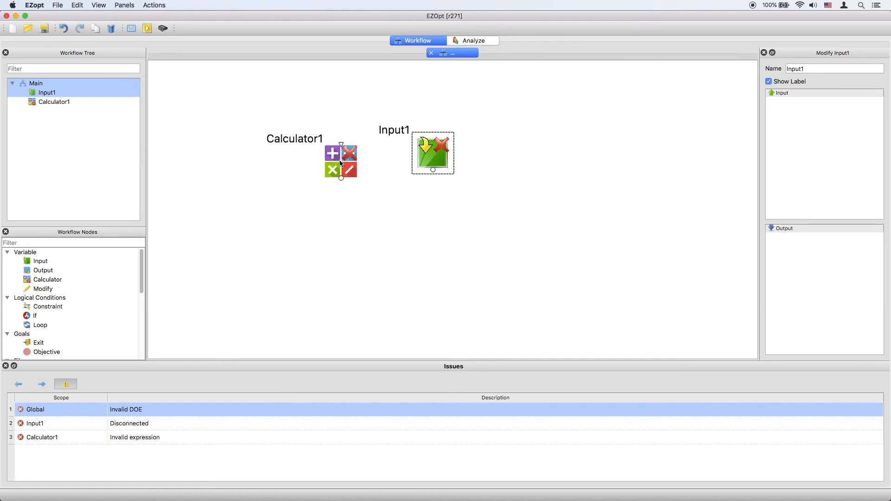
double_click(340, 163)
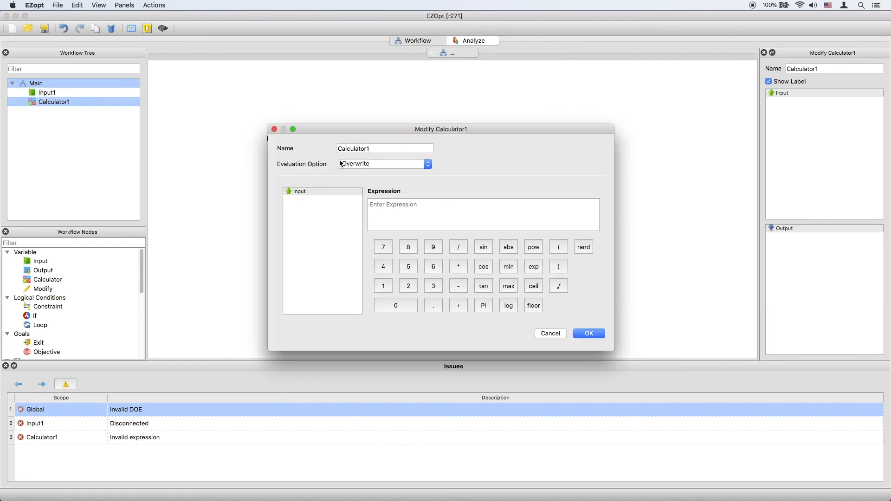
click(407, 212)
text(1*9+6/2)
click(583, 333)
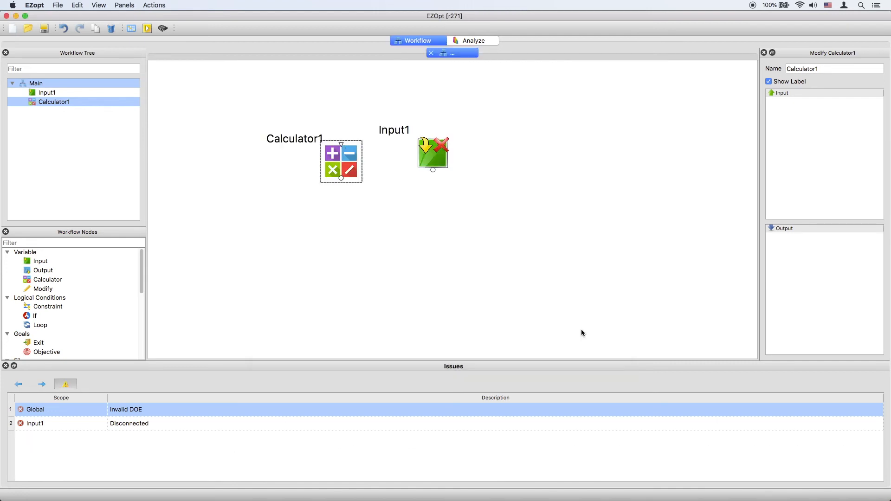
Step: Add a Constraint node below and right of Input1 and accept its default pass condition with no expression
drag(50, 306, 519, 181)
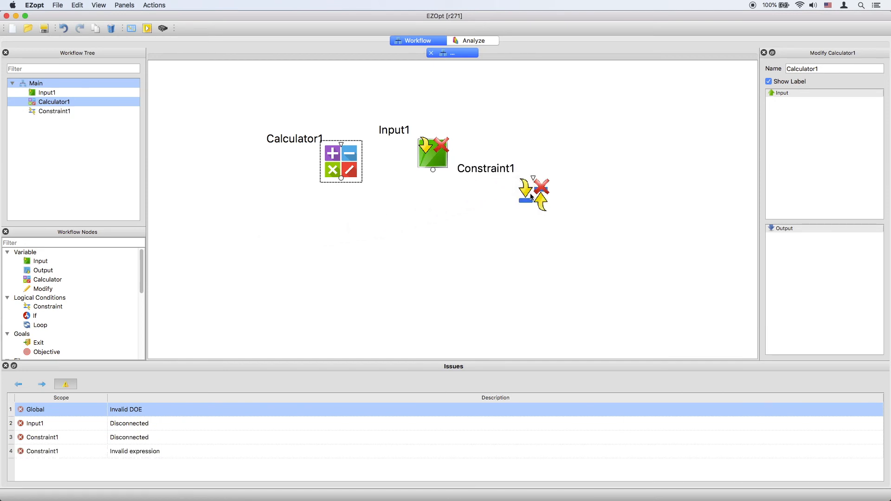
double_click(531, 197)
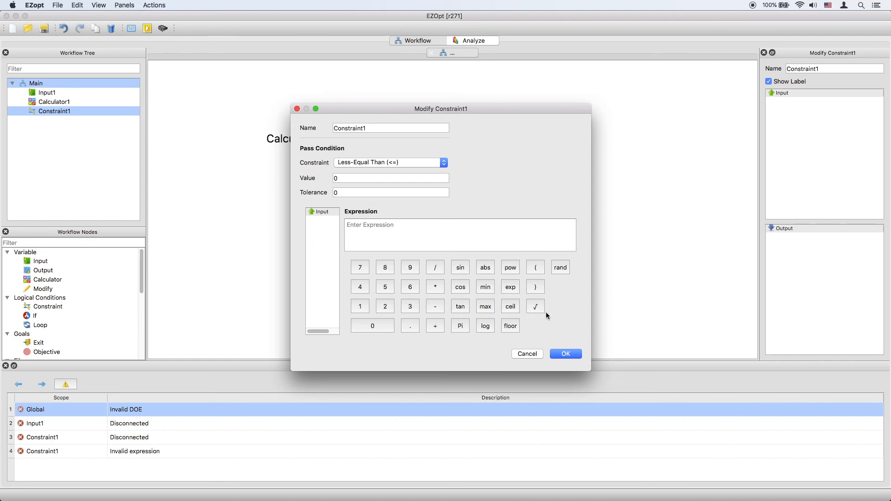
click(562, 354)
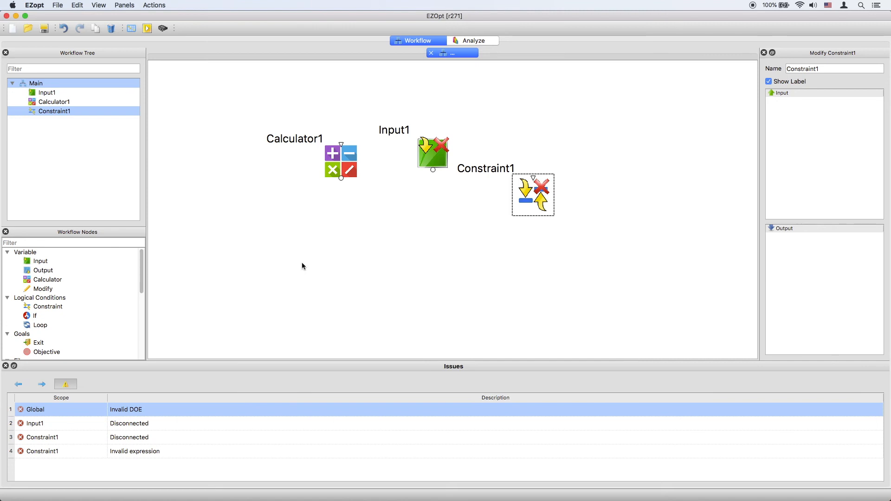
Step: Add an InputASCIIFile node and an OutputASCIIFile node side by side below the existing workflow nodes
drag(142, 264, 140, 302)
drag(50, 291, 229, 257)
drag(69, 298, 363, 263)
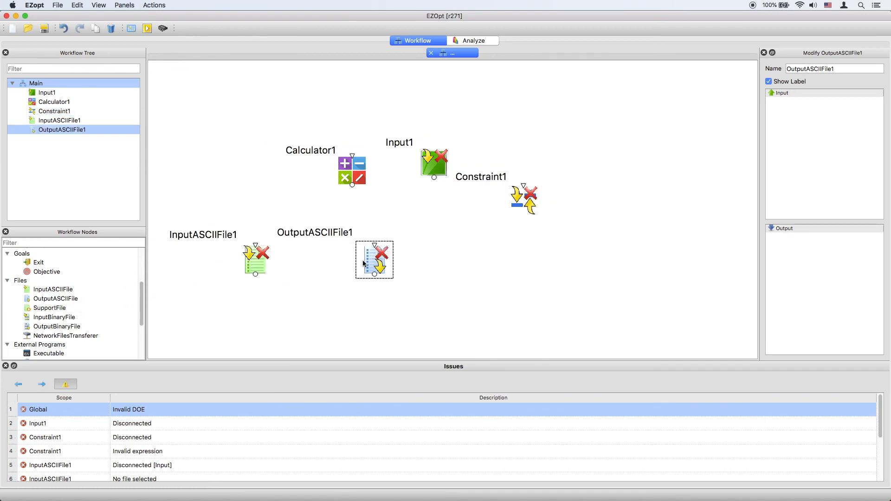
Step: Load Case-5214-Input.txt from the Desktop's Case-5214 folder into InputASCIIFile1, look through its contents, and accept the settings
double_click(261, 267)
click(442, 141)
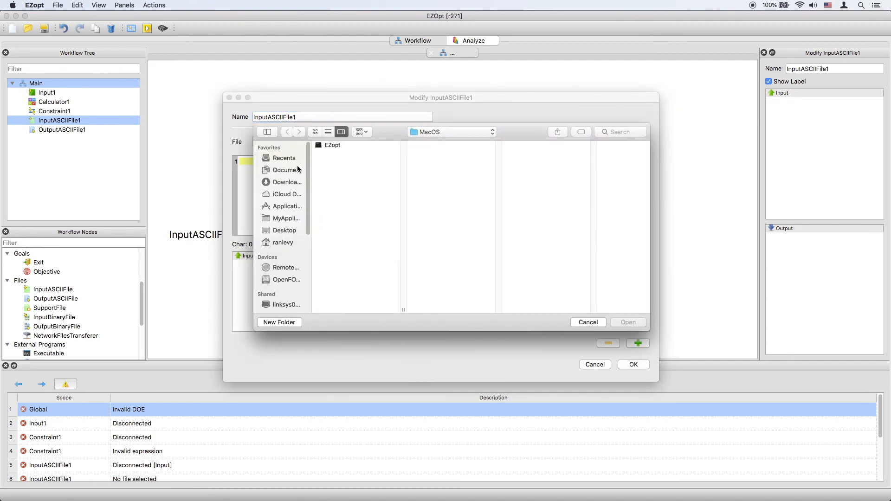
click(284, 231)
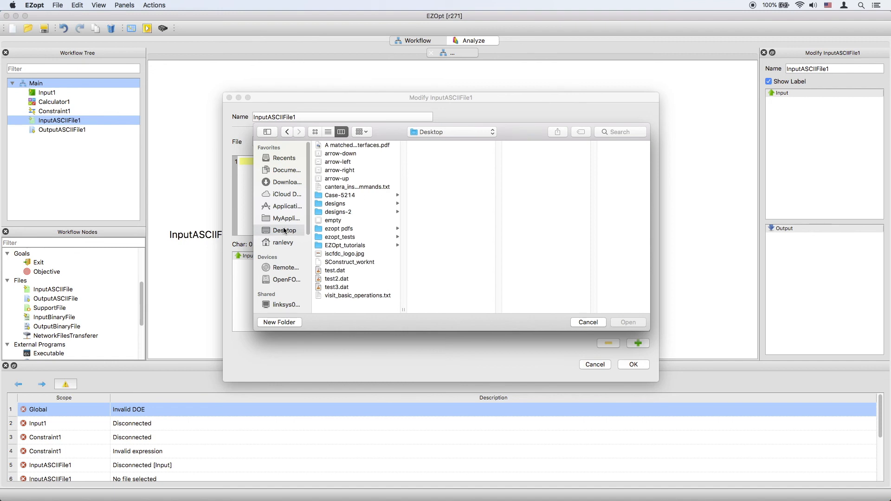
click(349, 196)
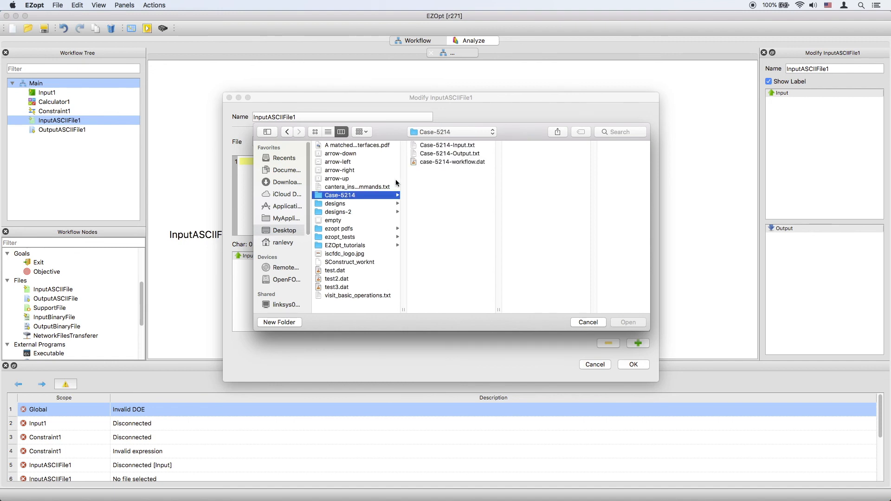
double_click(440, 145)
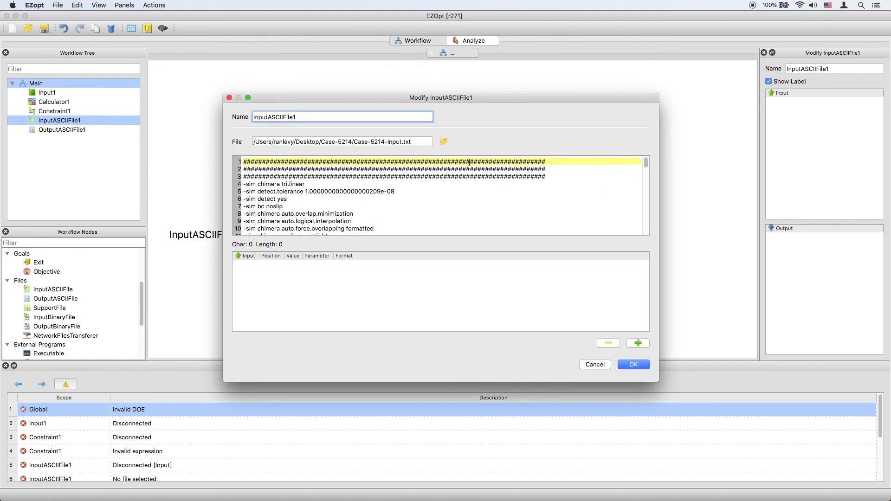
drag(645, 163, 648, 233)
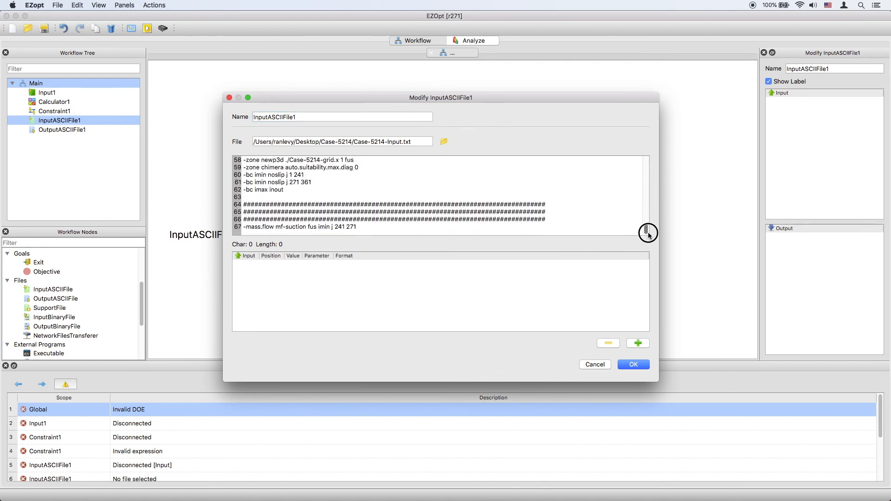
click(634, 364)
Step: Load Case-5214-Output.txt from the Case-5214 folder into OutputASCIIFile1, look through its contents, and accept the settings
double_click(379, 258)
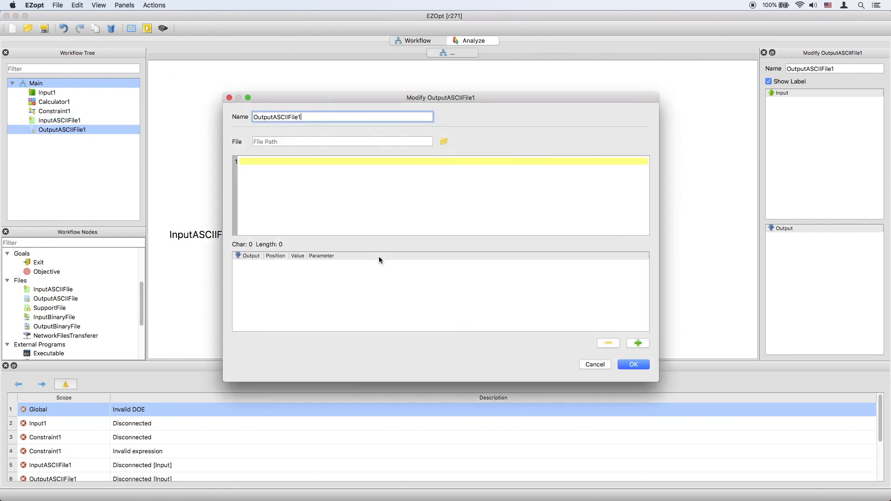
click(442, 143)
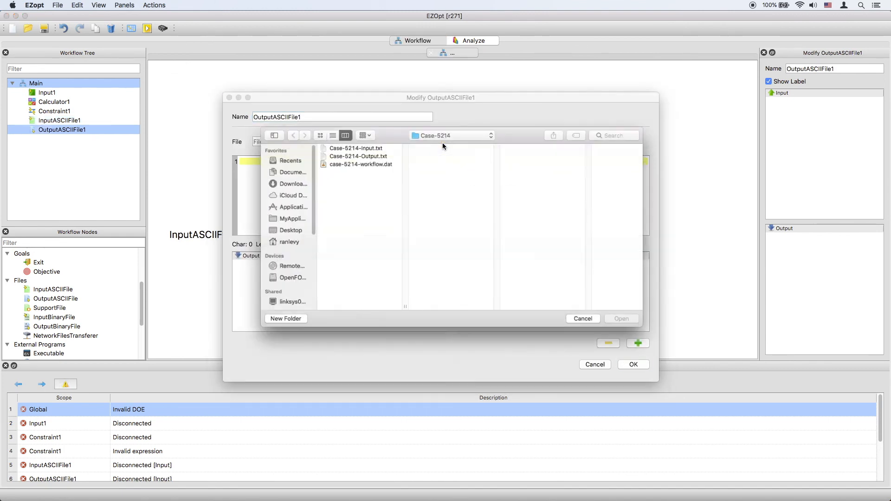
click(367, 155)
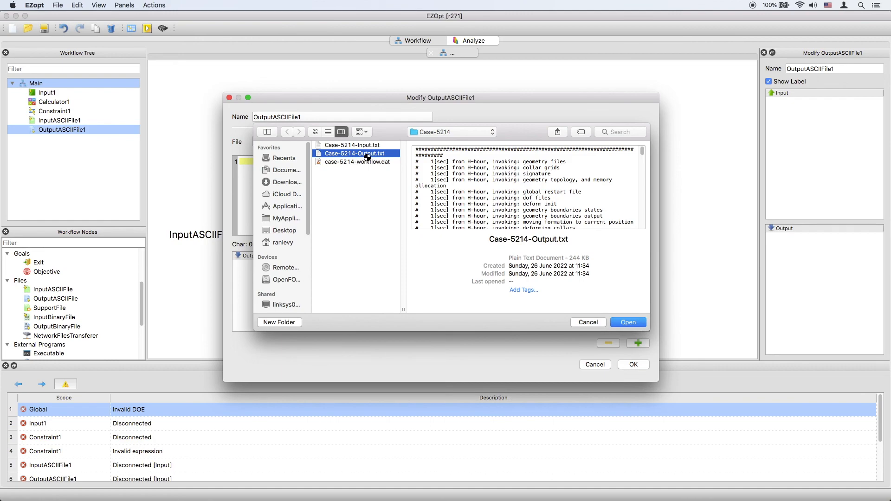
double_click(367, 157)
drag(645, 164, 645, 230)
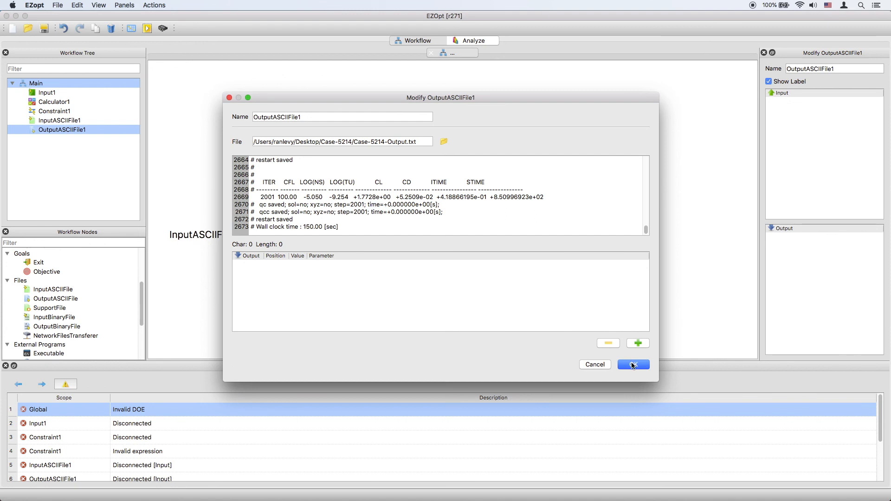
click(632, 365)
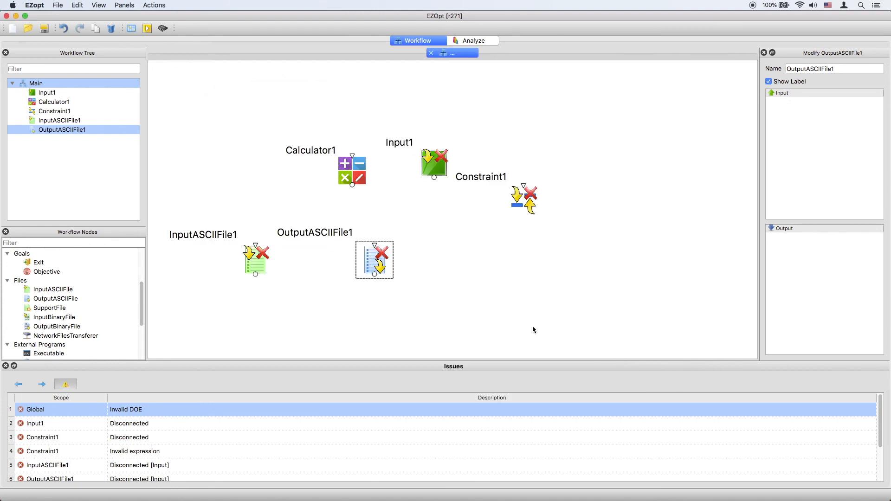
Step: Add an Executable node to the right of OutputASCIIFile1 and enter /usr/local/cfd_analysi in its batch script
drag(49, 353, 482, 259)
double_click(498, 276)
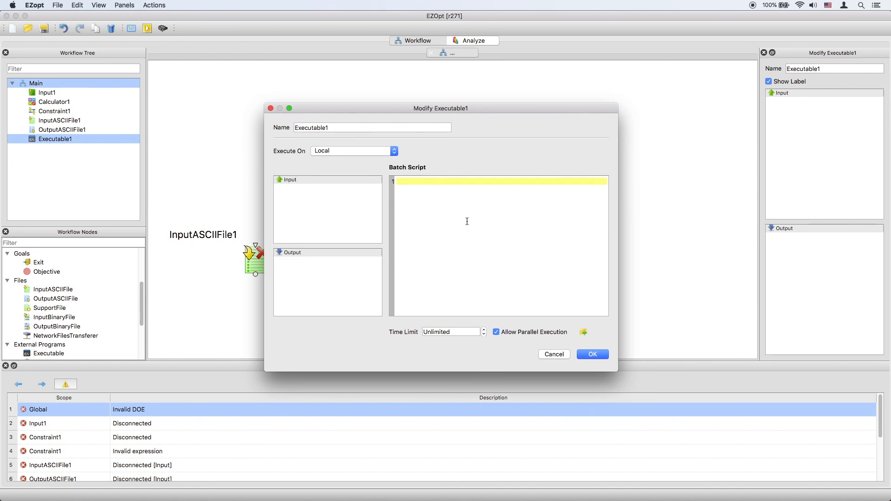
text(/usr/local/cfd_analysi)
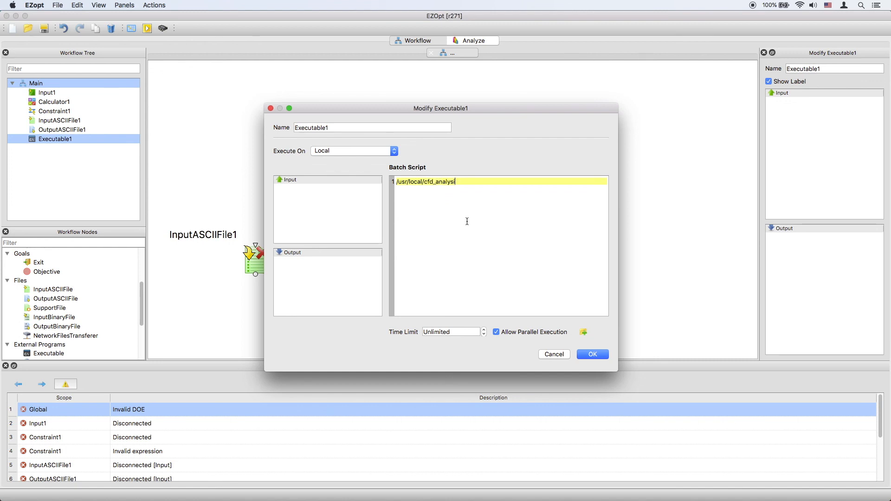